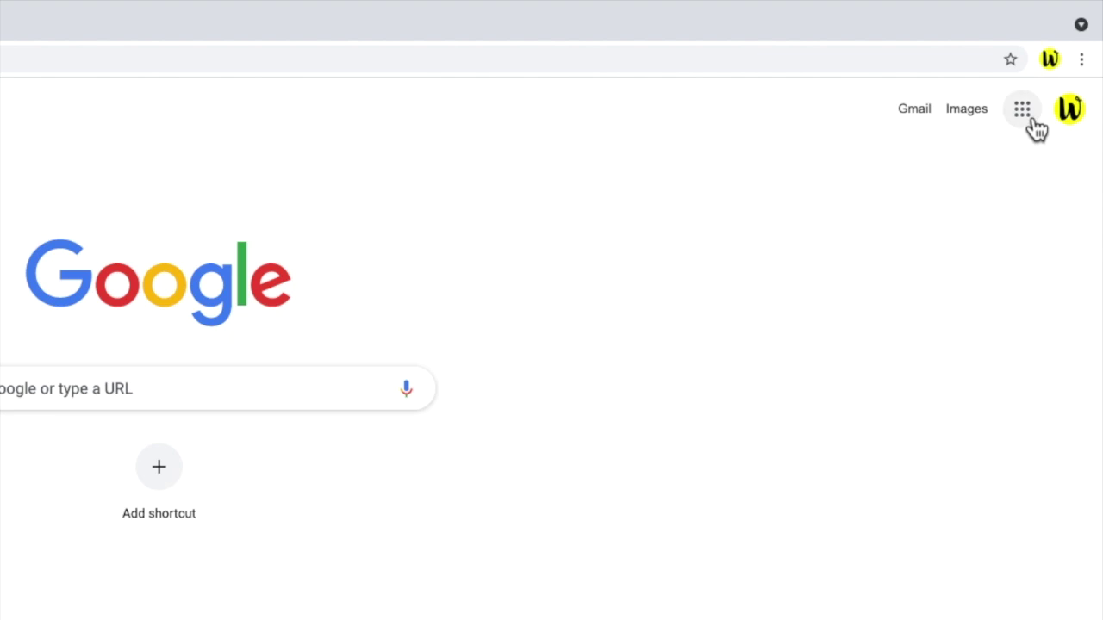
Open Google Contacts from the Google apps grid and start creating a single new contact.
{"action": "left_click", "coordinate": [1033, 122]}
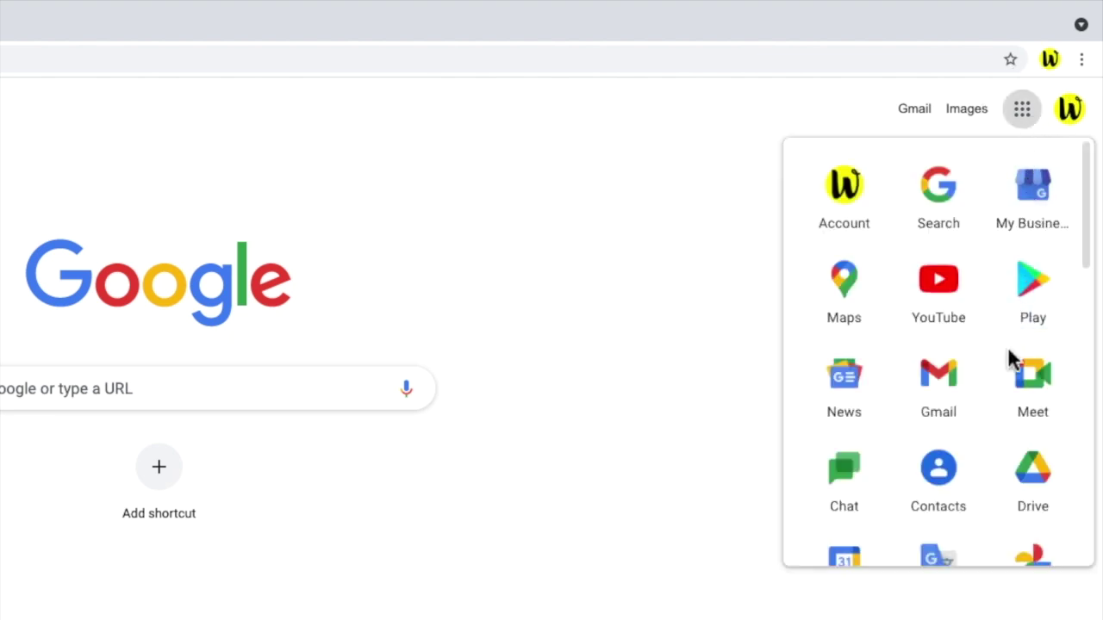
{"action": "left_click", "coordinate": [964, 490]}
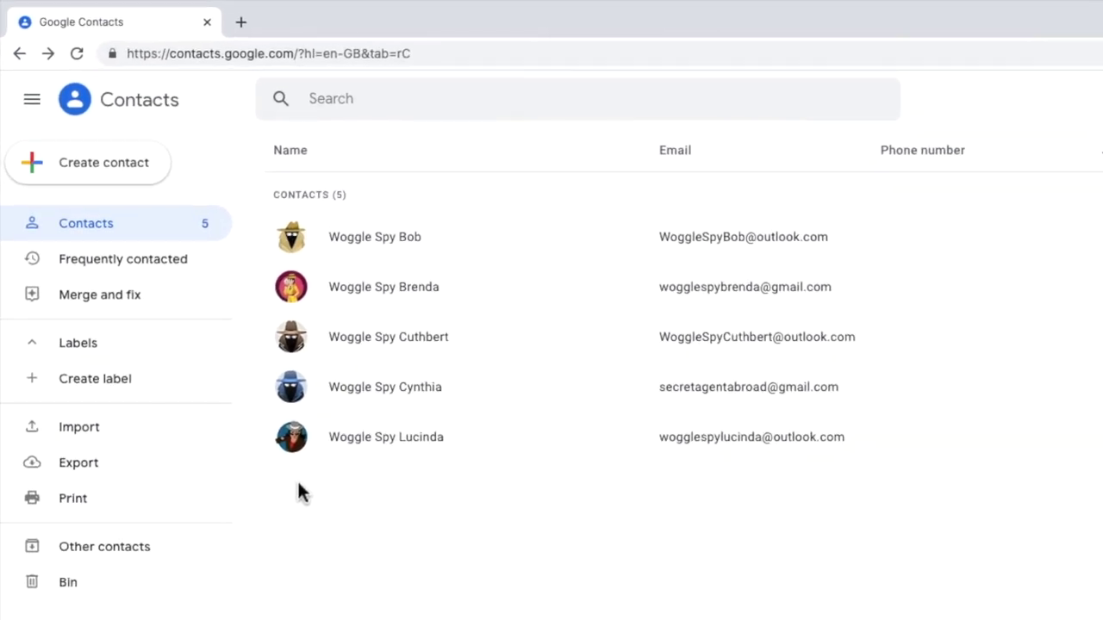
{"action": "left_click", "coordinate": [168, 168]}
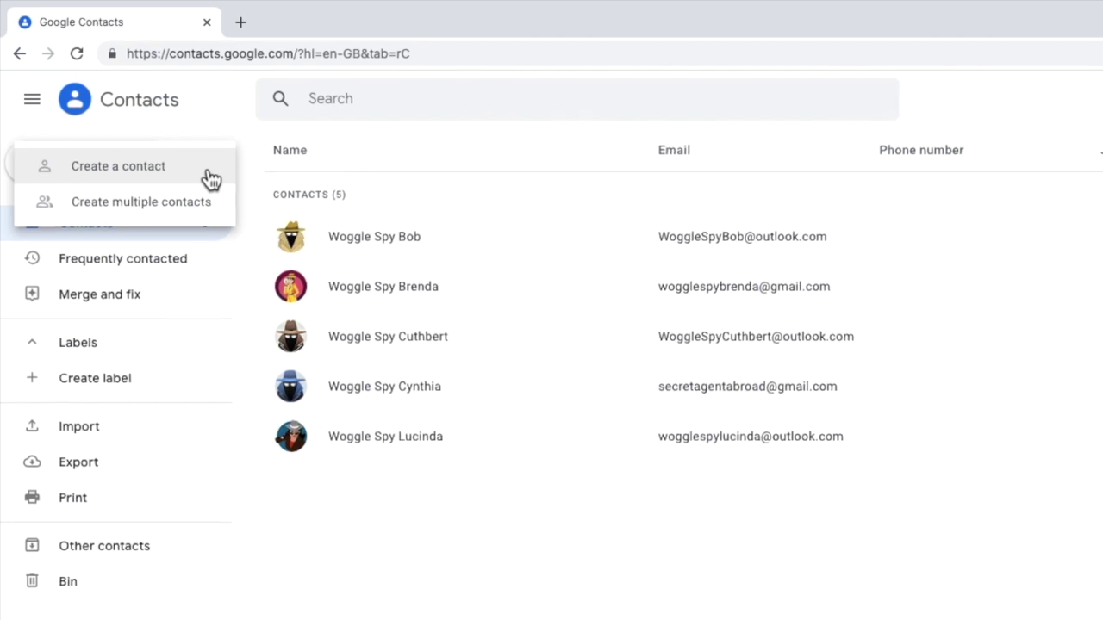
{"action": "left_click", "coordinate": [211, 178]}
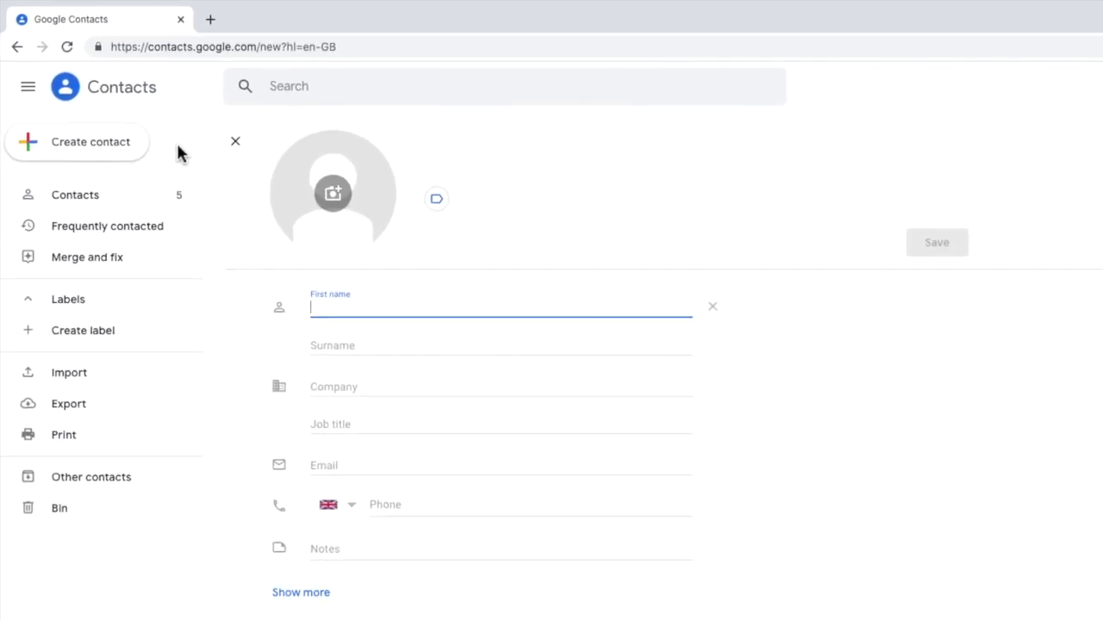
Save a new contact with the person's first name, surname and Gmail address, then return to the list.
{"action": "key", "text": "Tab"}
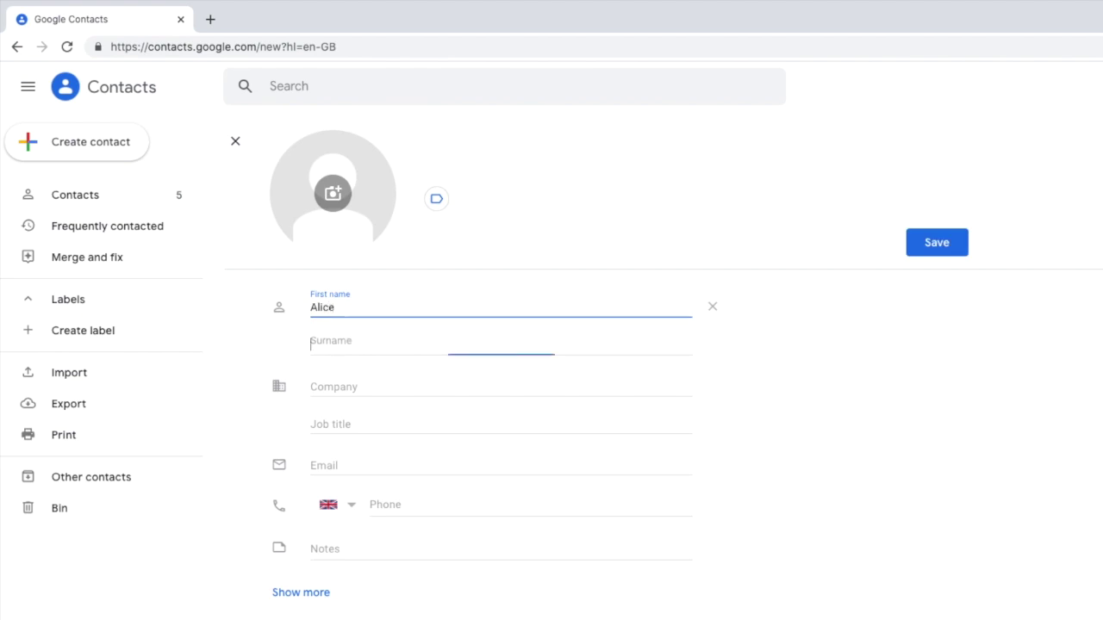
{"action": "left_click", "coordinate": [401, 465]}
{"action": "type", "text": "alic"}
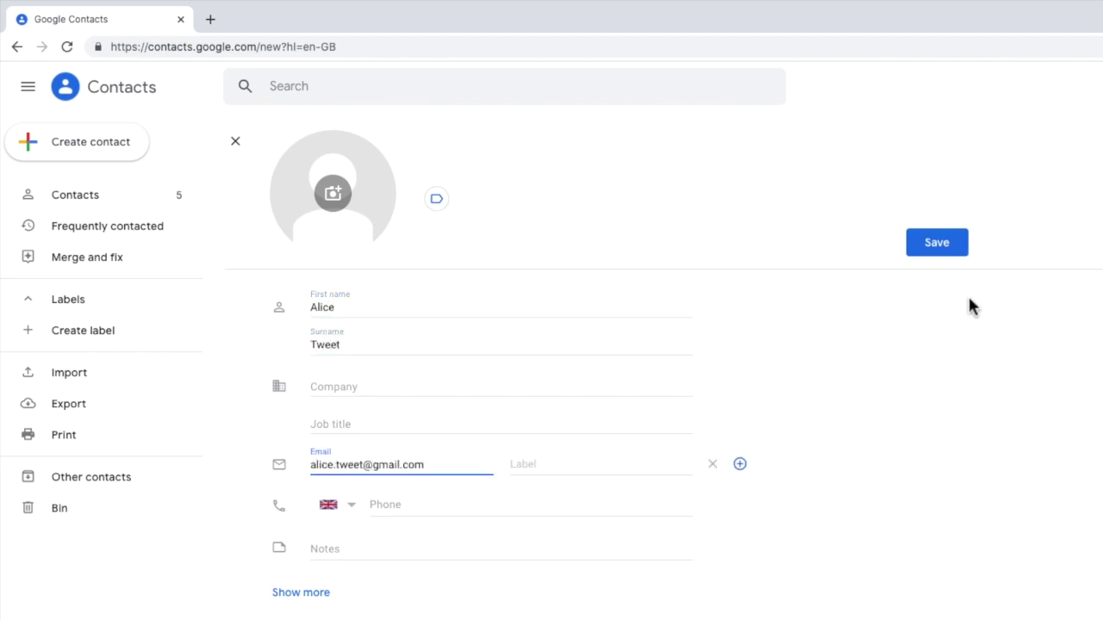
{"action": "left_click", "coordinate": [960, 249]}
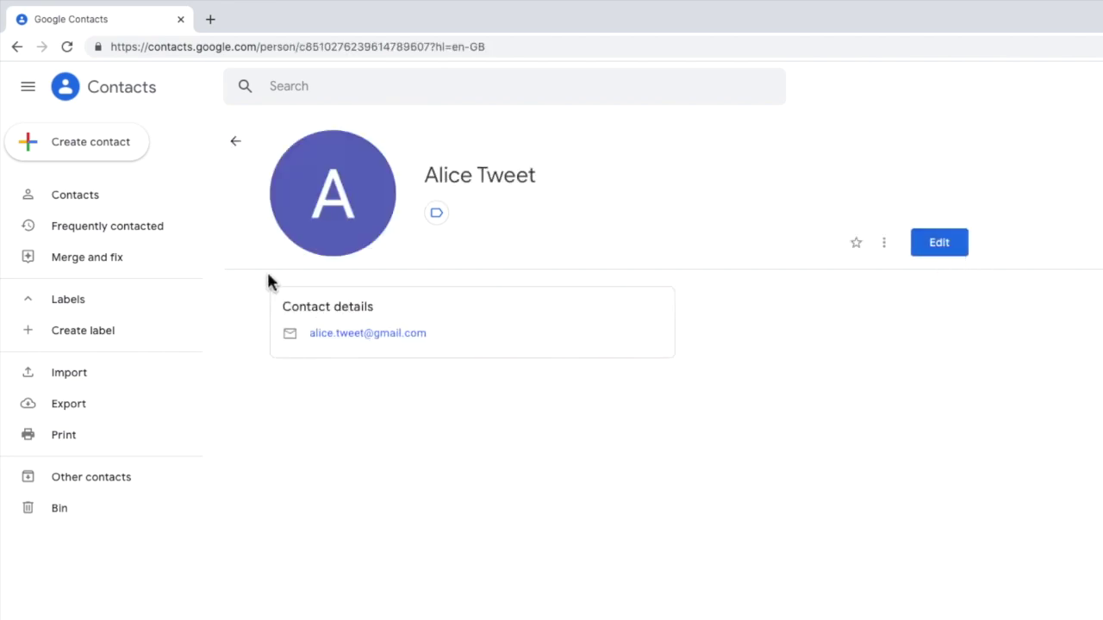
{"action": "left_click", "coordinate": [166, 206]}
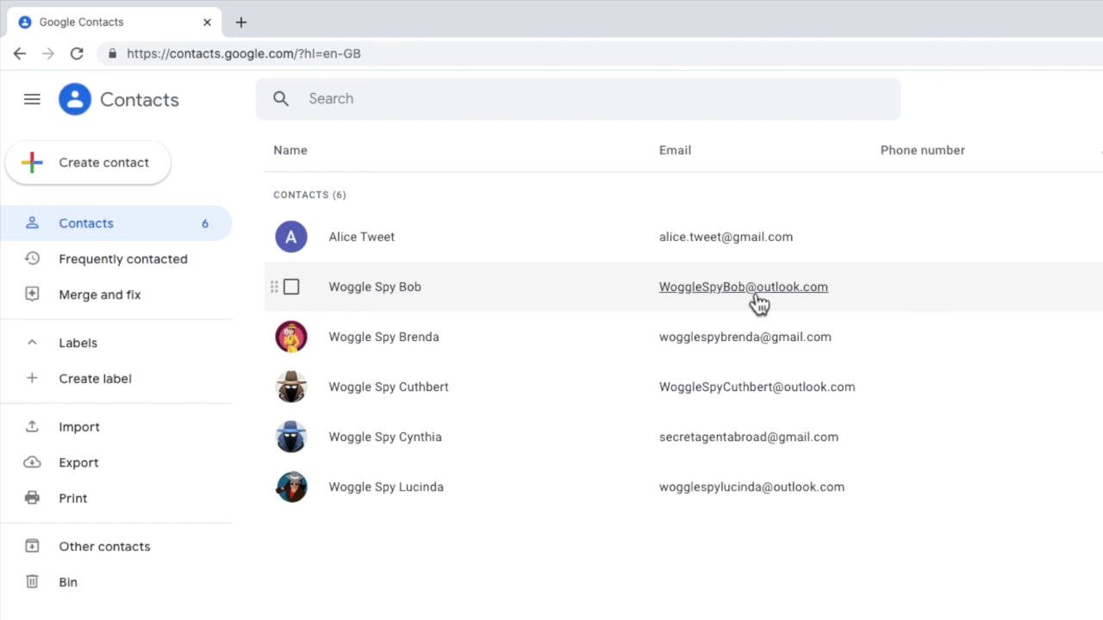
Select the five Woggle Spy contacts and bring up their label options.
{"action": "left_click", "coordinate": [298, 291]}
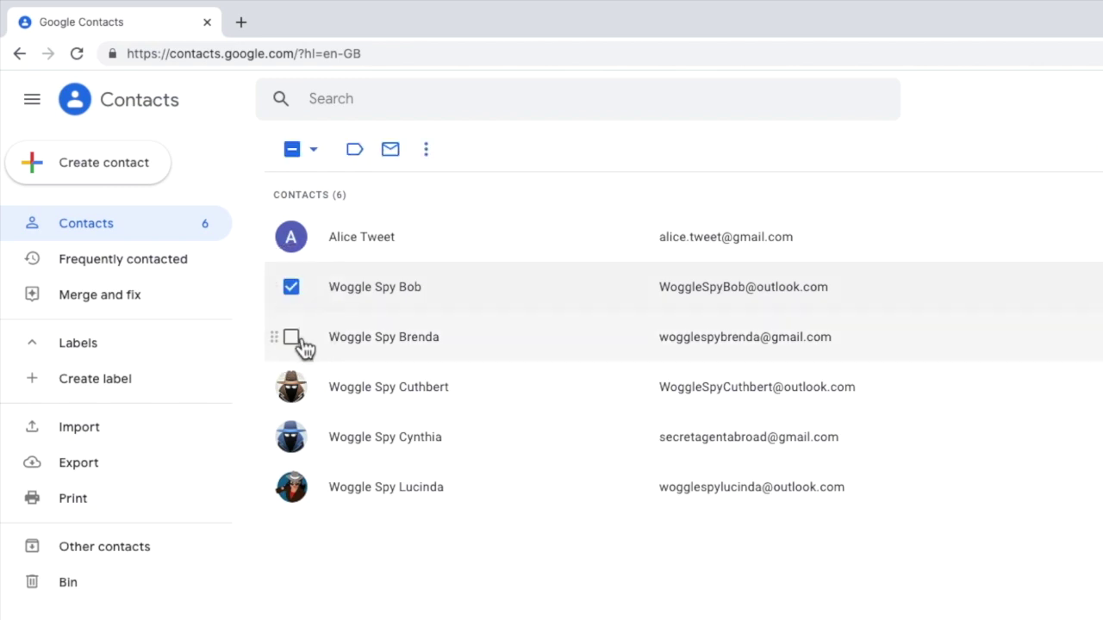
{"action": "left_click", "coordinate": [299, 342]}
{"action": "left_click", "coordinate": [298, 392]}
{"action": "left_click", "coordinate": [294, 439]}
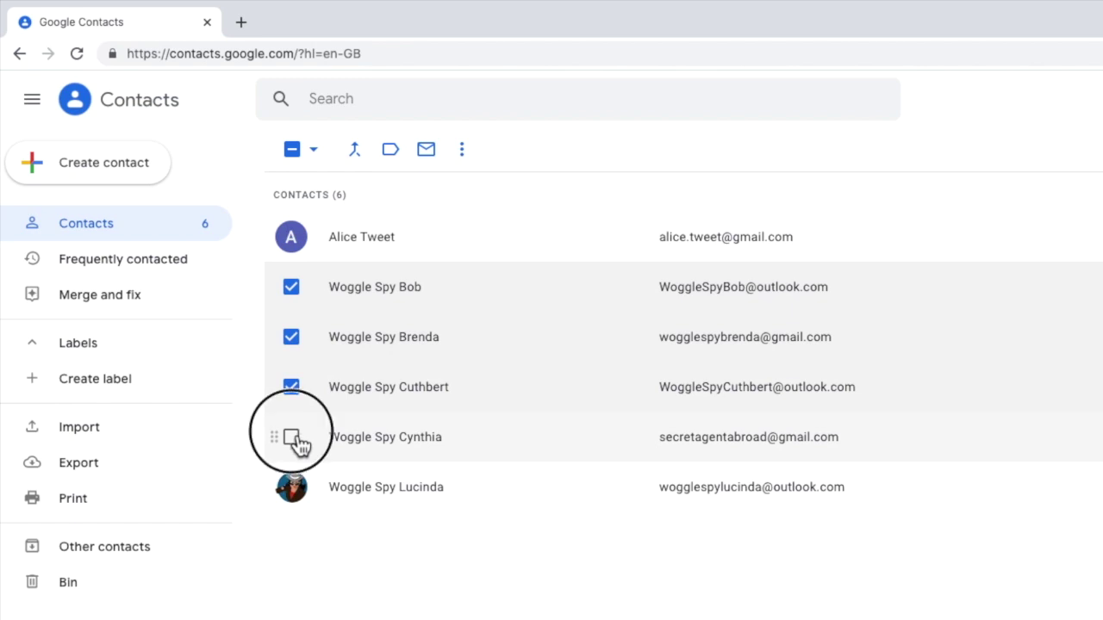
{"action": "left_click", "coordinate": [293, 489]}
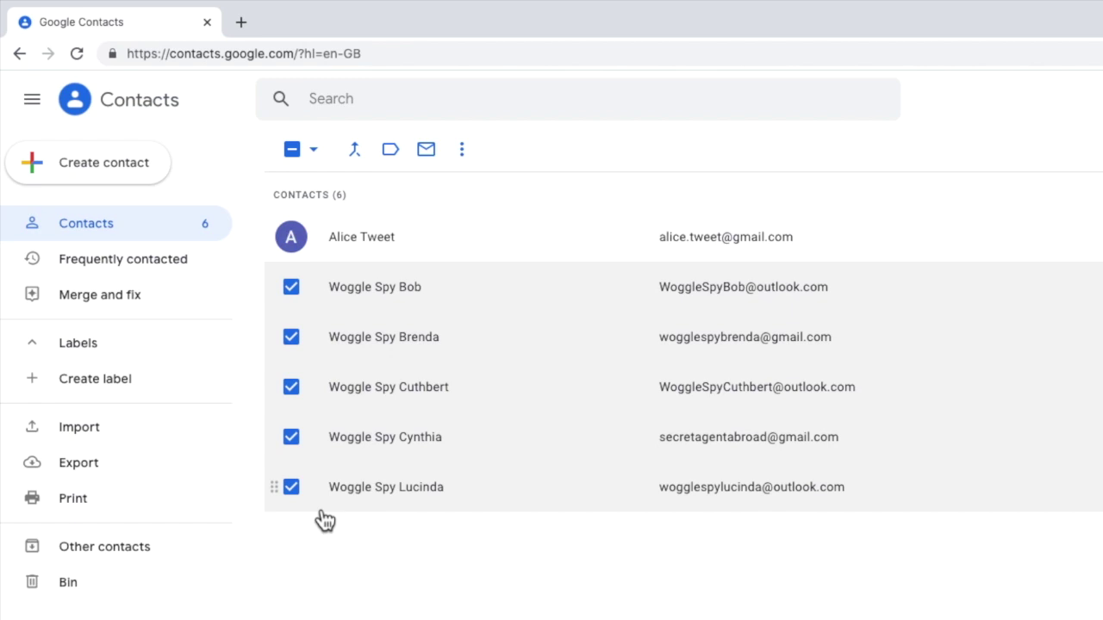
{"action": "left_click", "coordinate": [402, 154]}
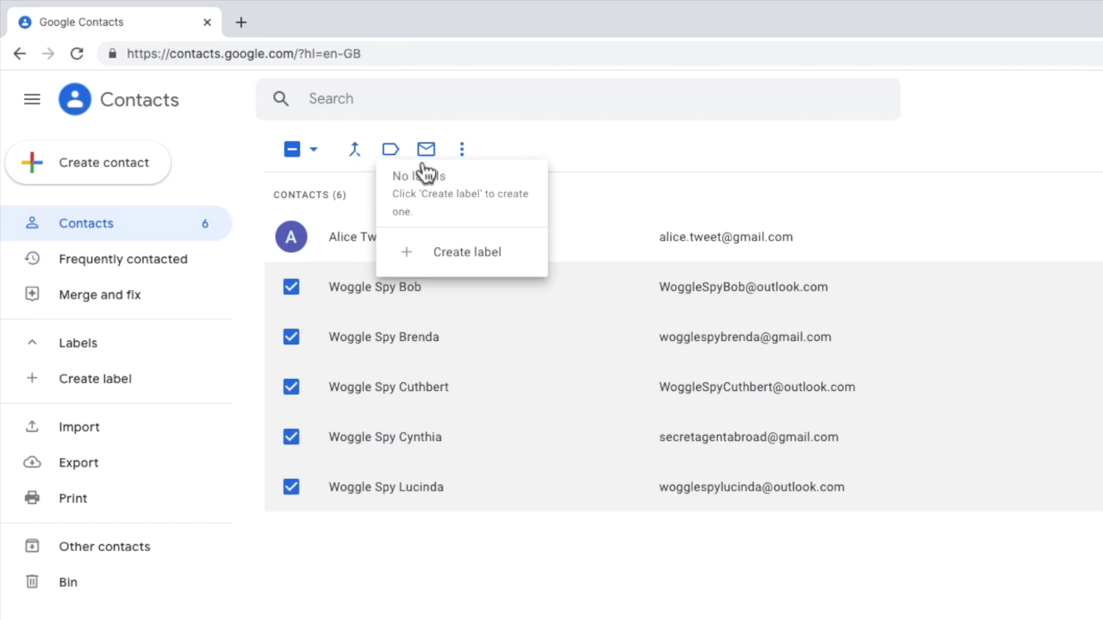
Create a 'Spy Gang' label for the selected spies and view its member list.
{"action": "left_click", "coordinate": [539, 255]}
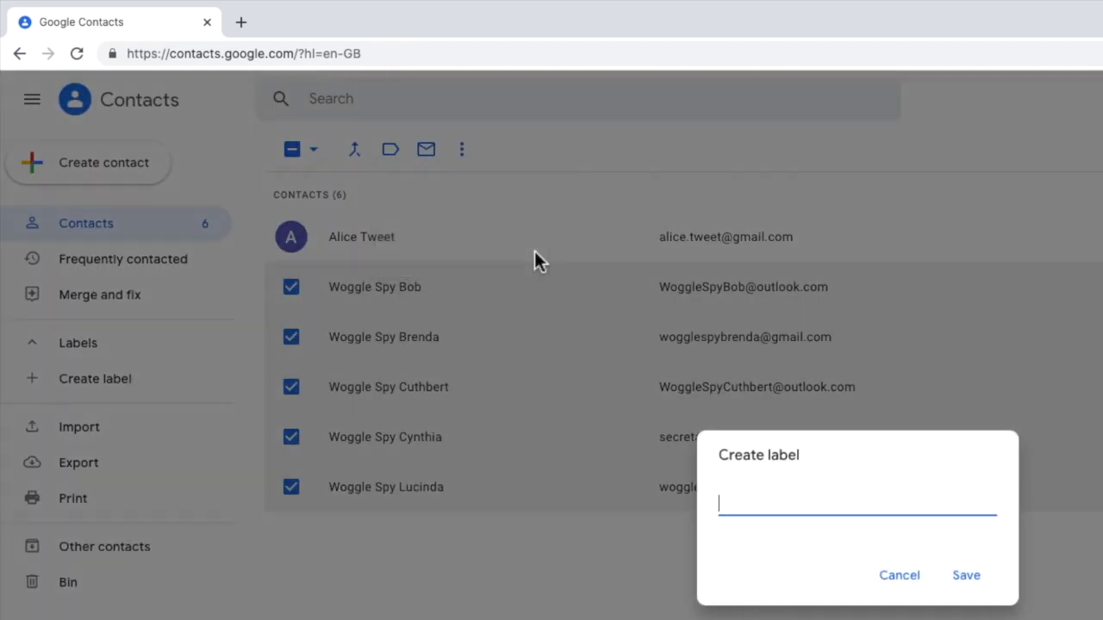
{"action": "type", "text": "Spy Gang"}
{"action": "left_click", "coordinate": [977, 580]}
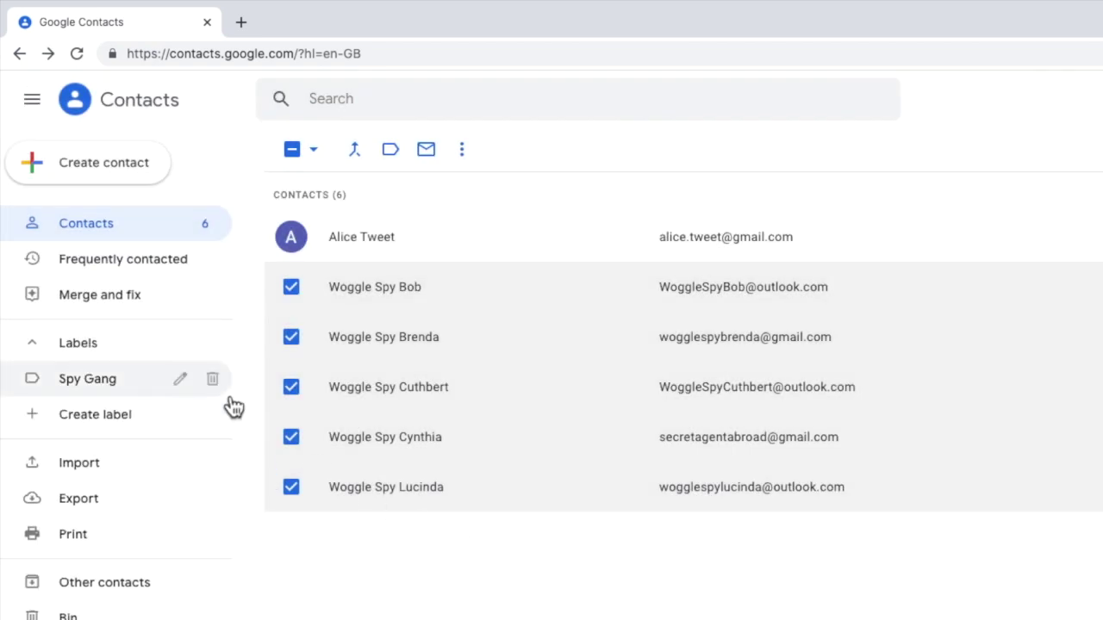
{"action": "left_click", "coordinate": [138, 389]}
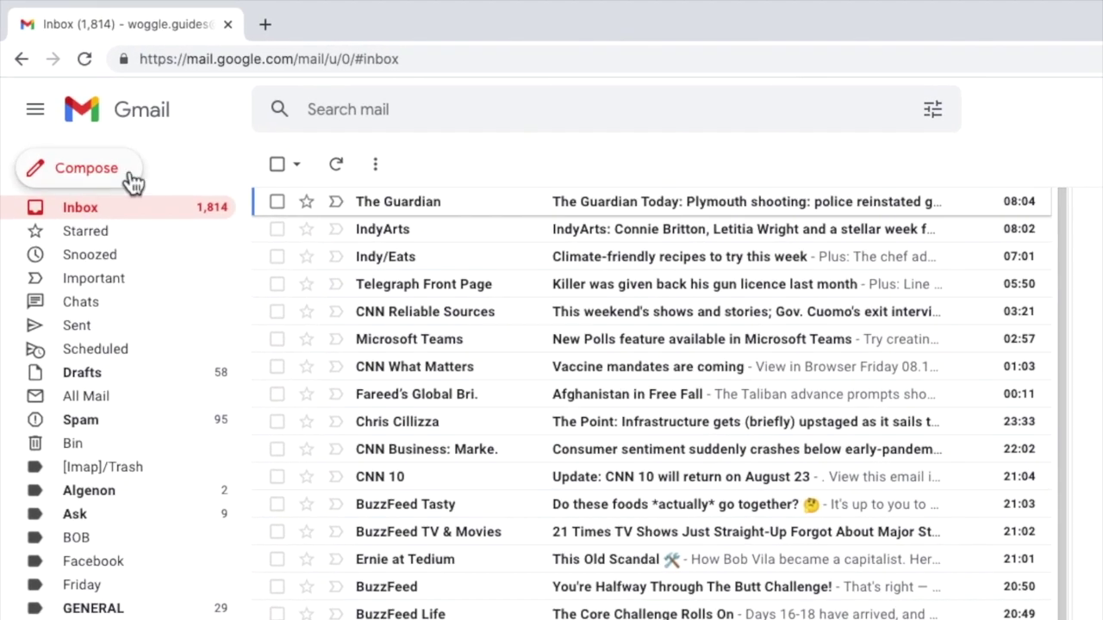
Address a new Gmail message to the Spy Gang group with the subject 'Hello!'.
{"action": "left_click", "coordinate": [119, 169]}
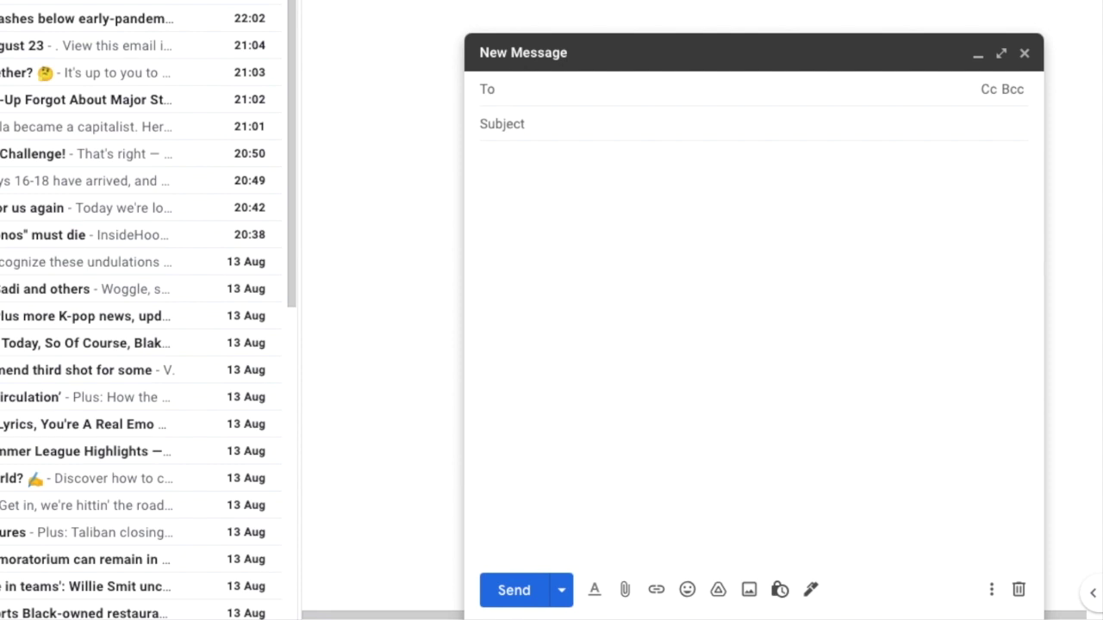
{"action": "type", "text": "spy gang"}
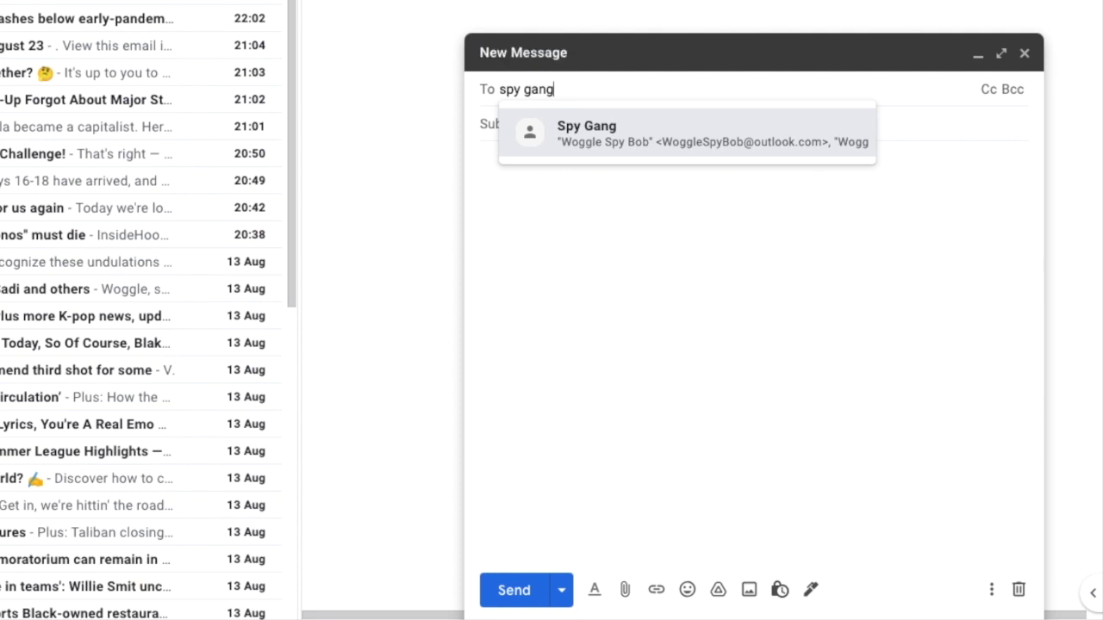
{"action": "left_click", "coordinate": [856, 143]}
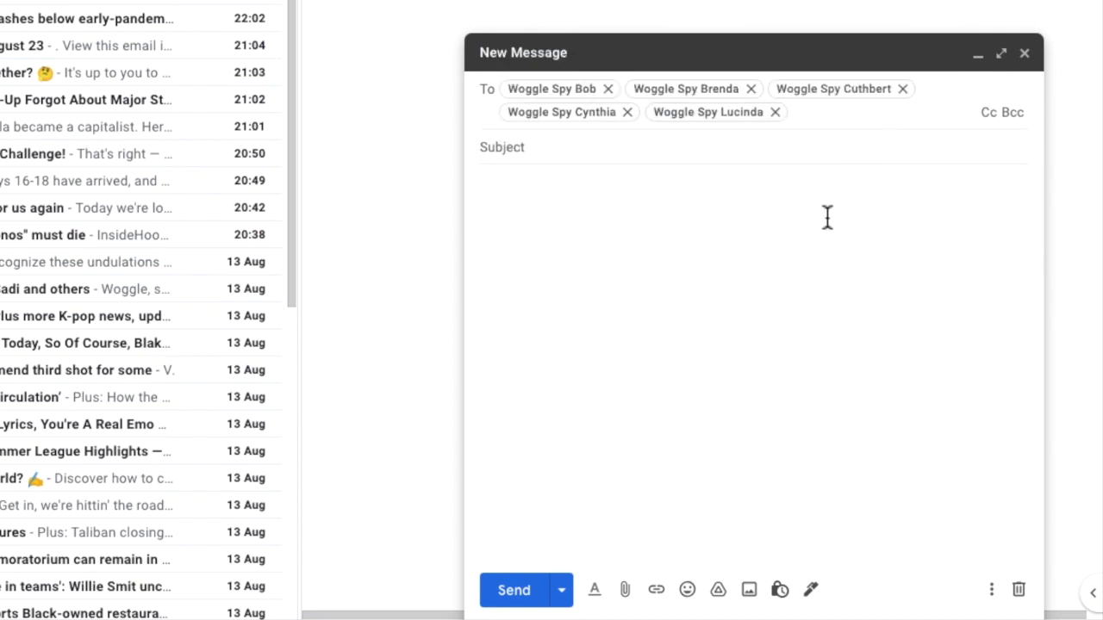
{"action": "left_click", "coordinate": [775, 113]}
{"action": "key", "text": "ctrl+z"}
{"action": "key", "text": "Tab"}
{"action": "type", "text": "Hello!"}
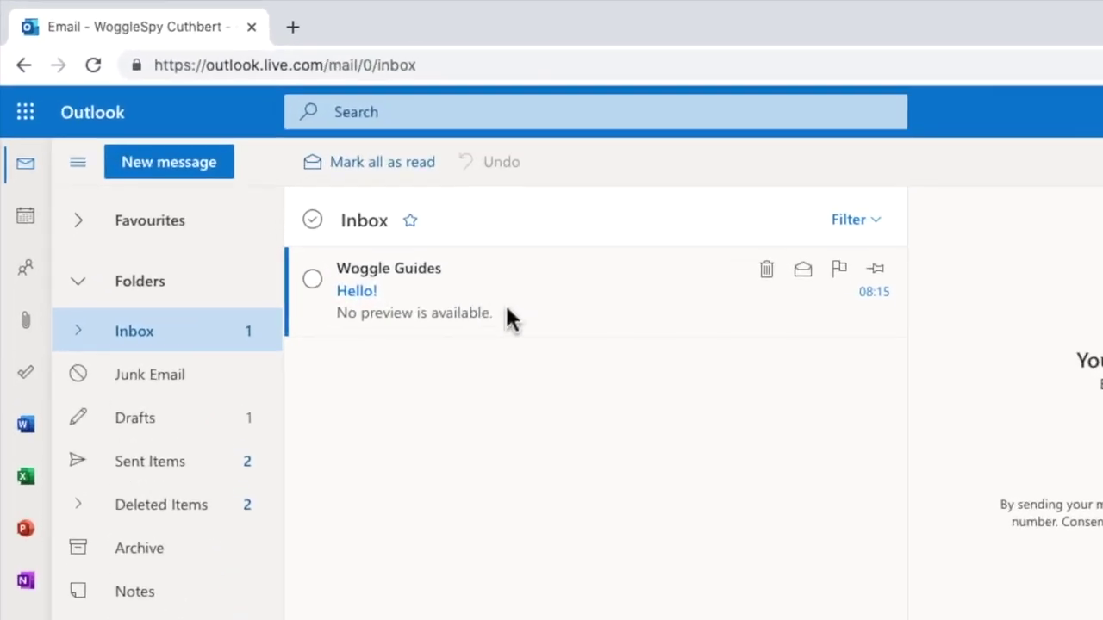
Open the received 'Hello!' email in the Outlook inbox.
{"action": "left_click", "coordinate": [538, 309]}
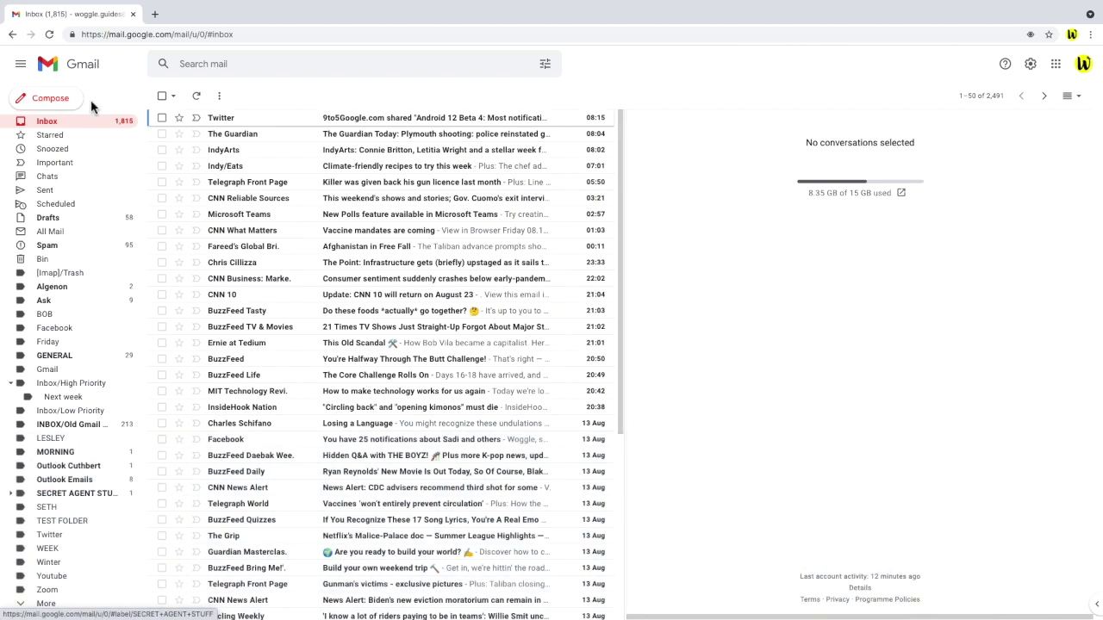
Send 'Hello again!' to the account's own address with the Spy Gang group in Bcc.
{"action": "left_click", "coordinate": [77, 103]}
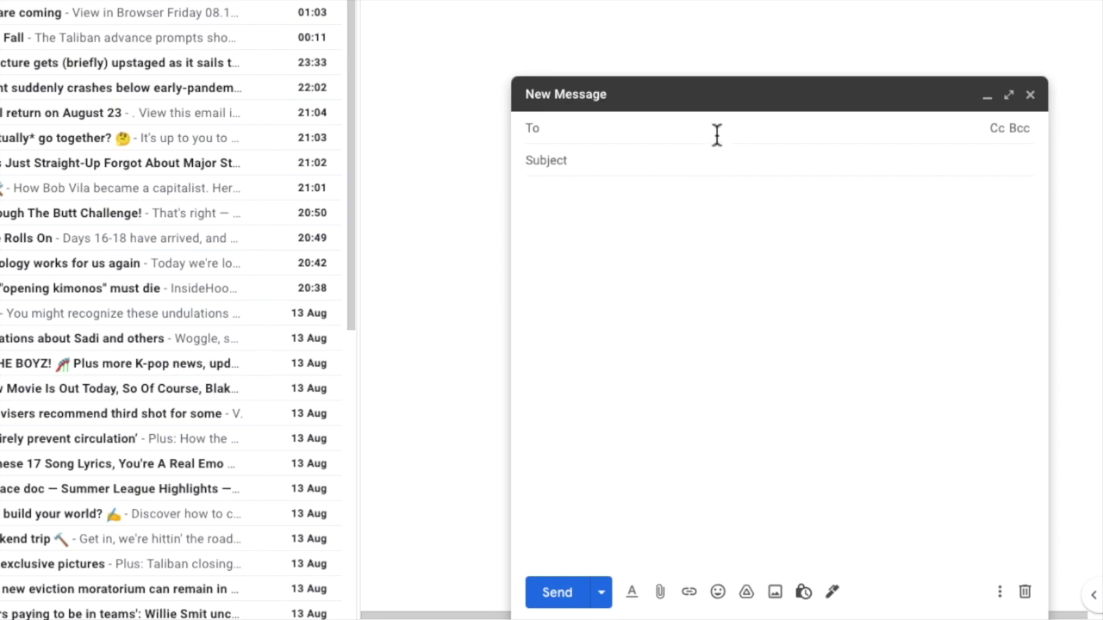
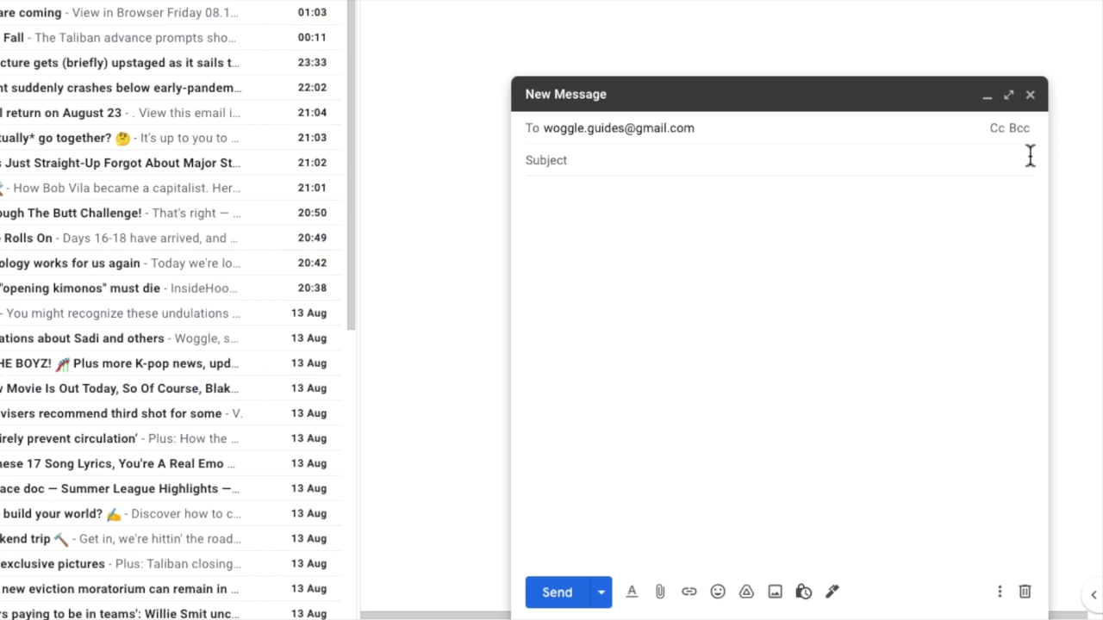
{"action": "left_click", "coordinate": [1026, 130]}
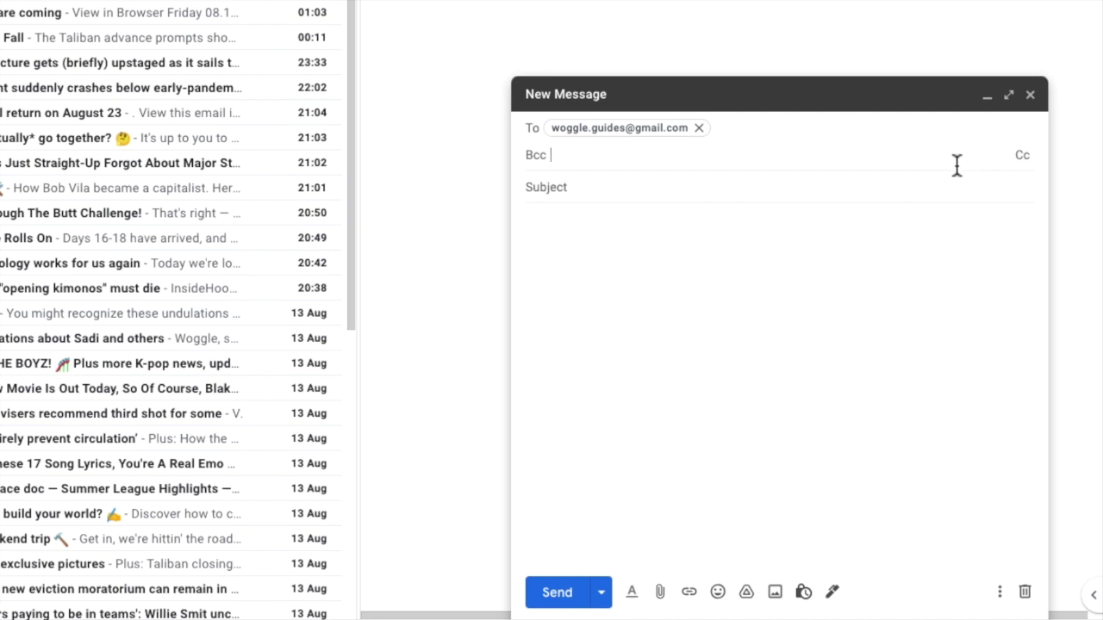
{"action": "type", "text": "spy gang"}
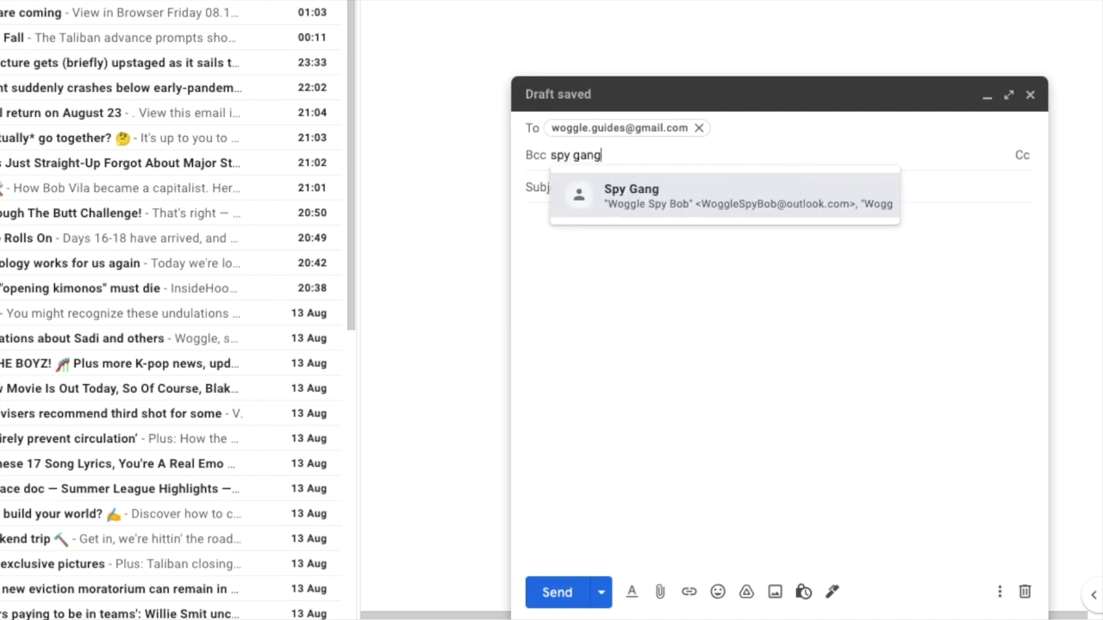
{"action": "key", "text": "Return"}
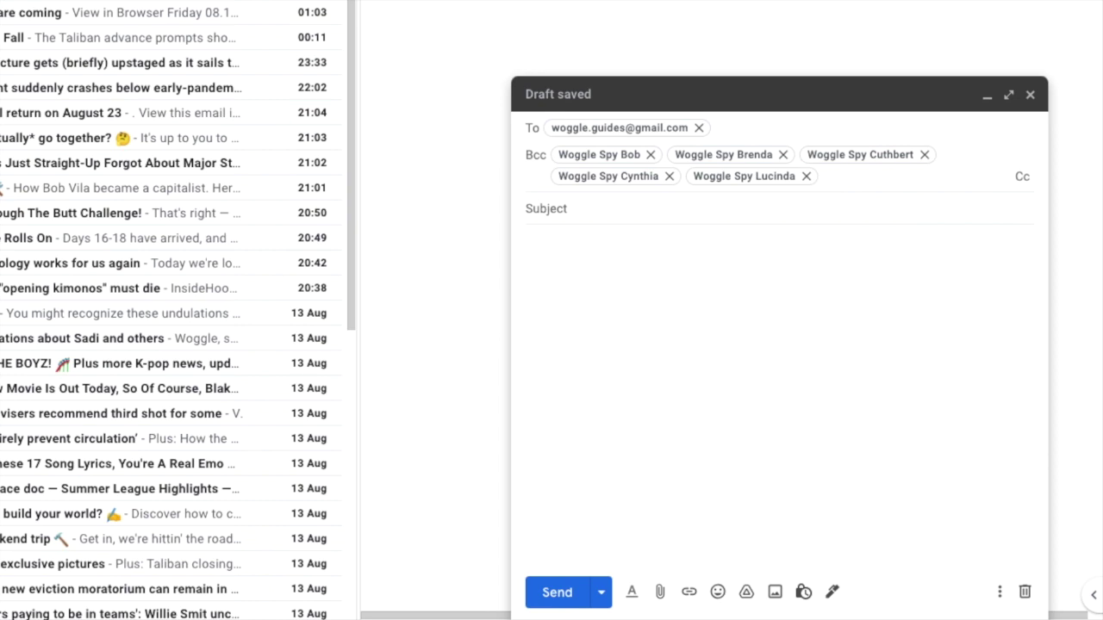
{"action": "key", "text": "Tab"}
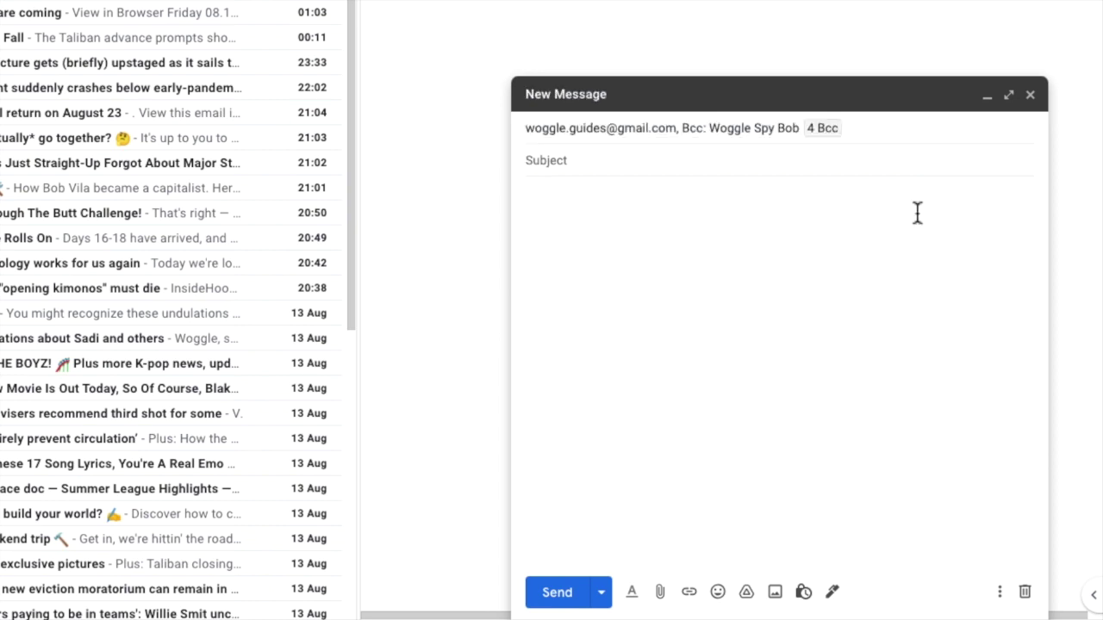
{"action": "type", "text": "Hello again!"}
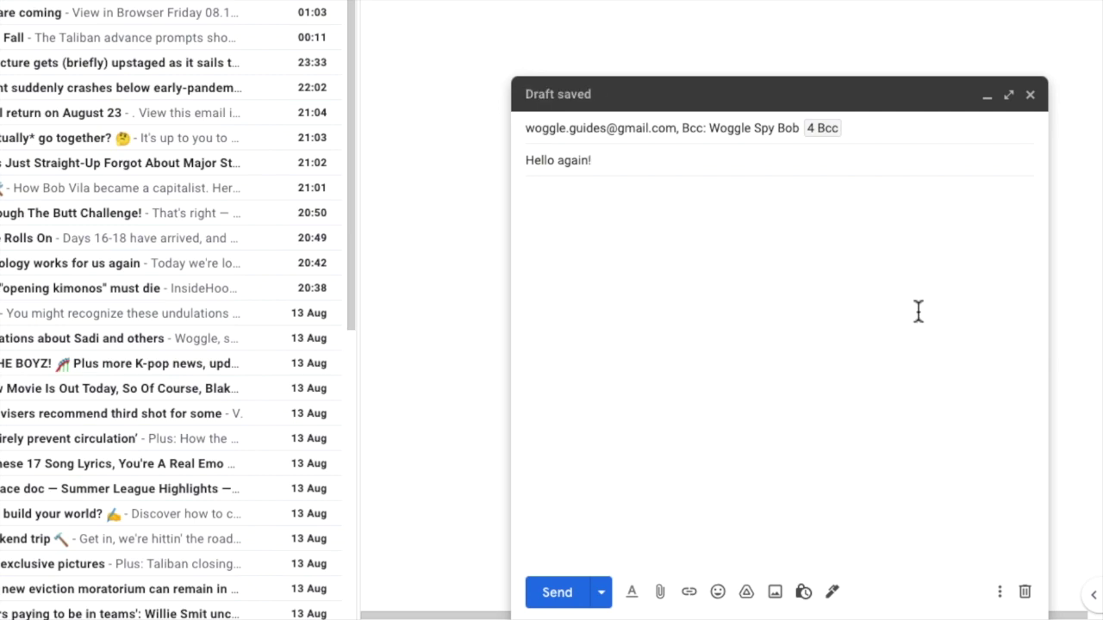
{"action": "left_click", "coordinate": [558, 593]}
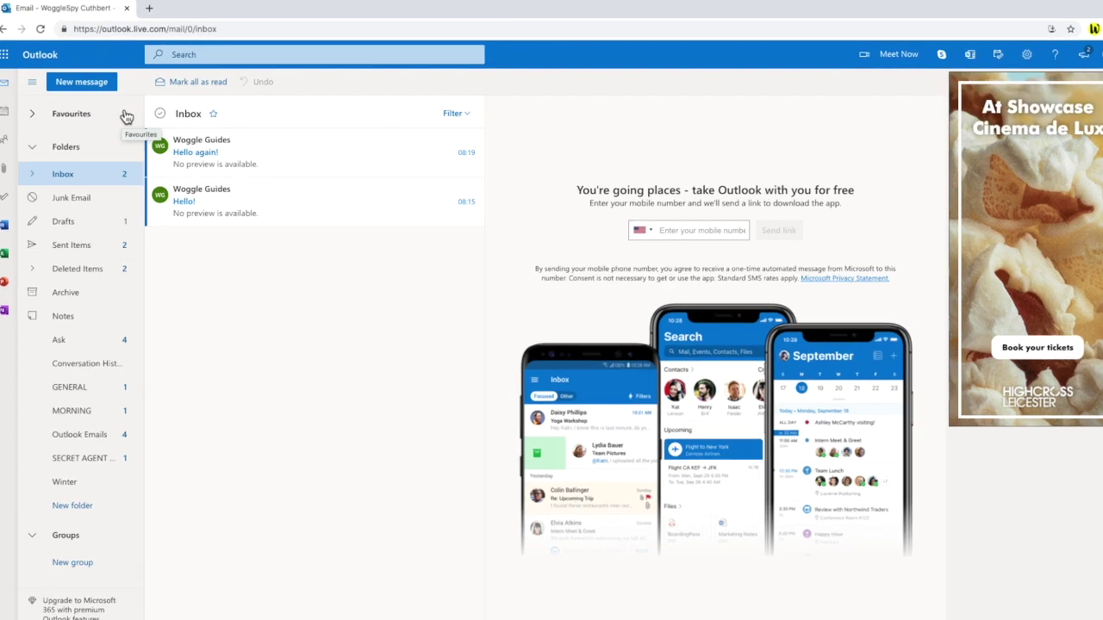
Open the 'Hello again!' message in the Outlook reading pane.
{"action": "left_click", "coordinate": [367, 140]}
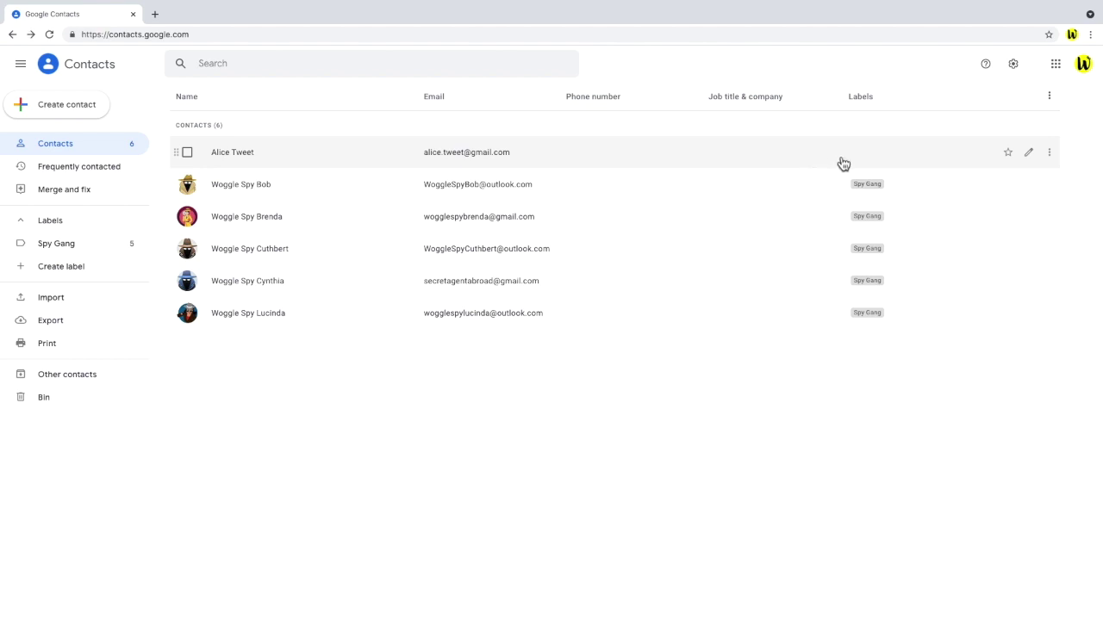
Add the Spy Gang label to the unlabelled contact and show the six-member Spy Gang list.
{"action": "left_click", "coordinate": [1051, 155]}
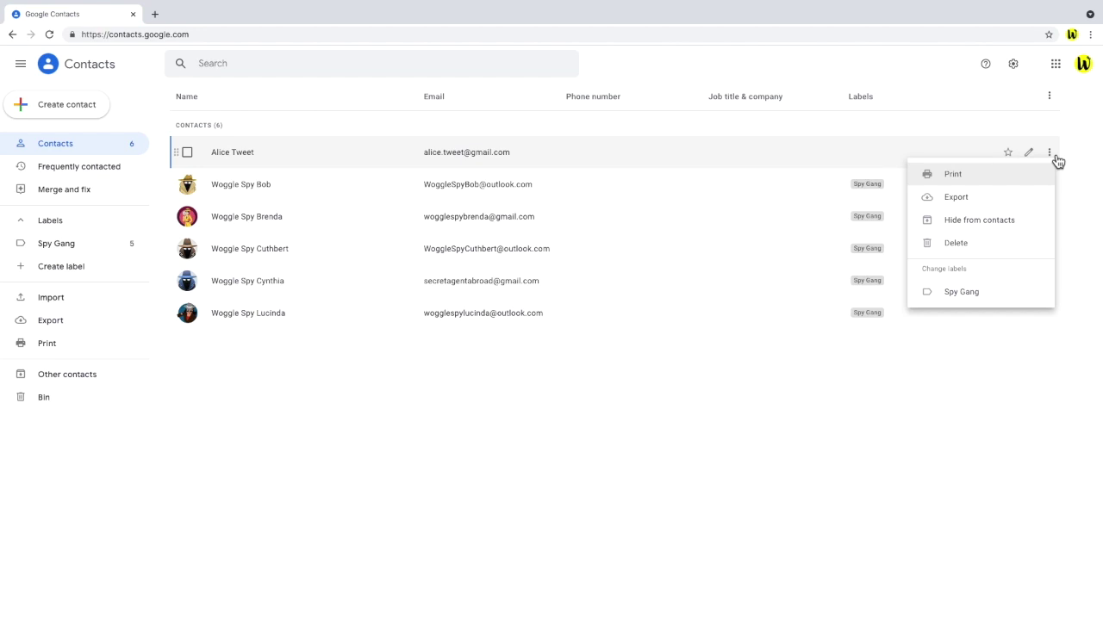
{"action": "left_click", "coordinate": [1032, 306]}
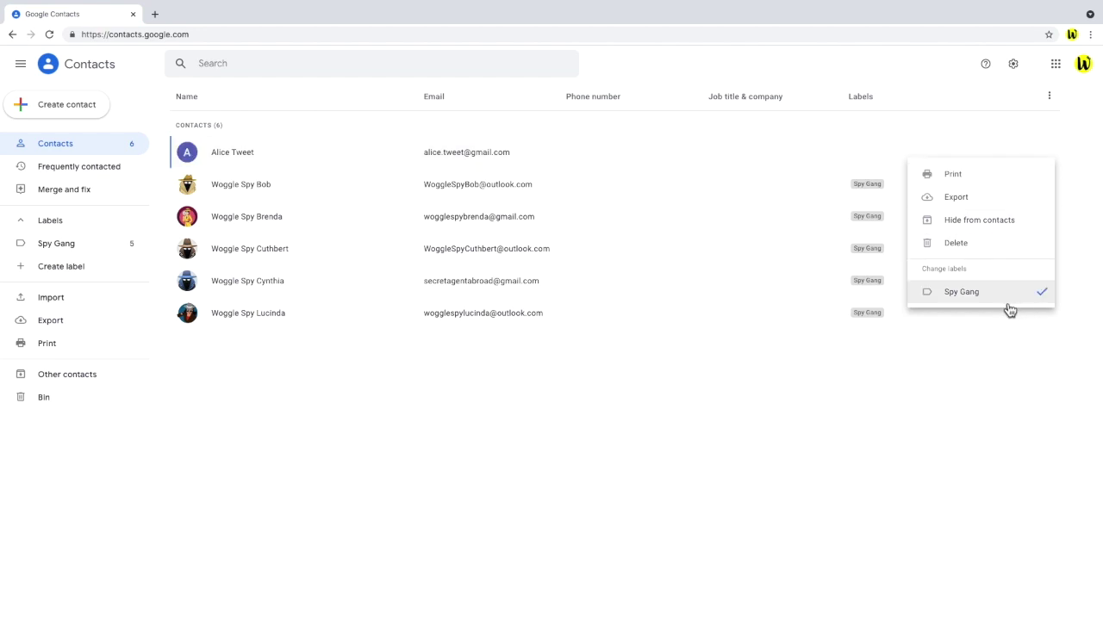
{"action": "left_click", "coordinate": [672, 386]}
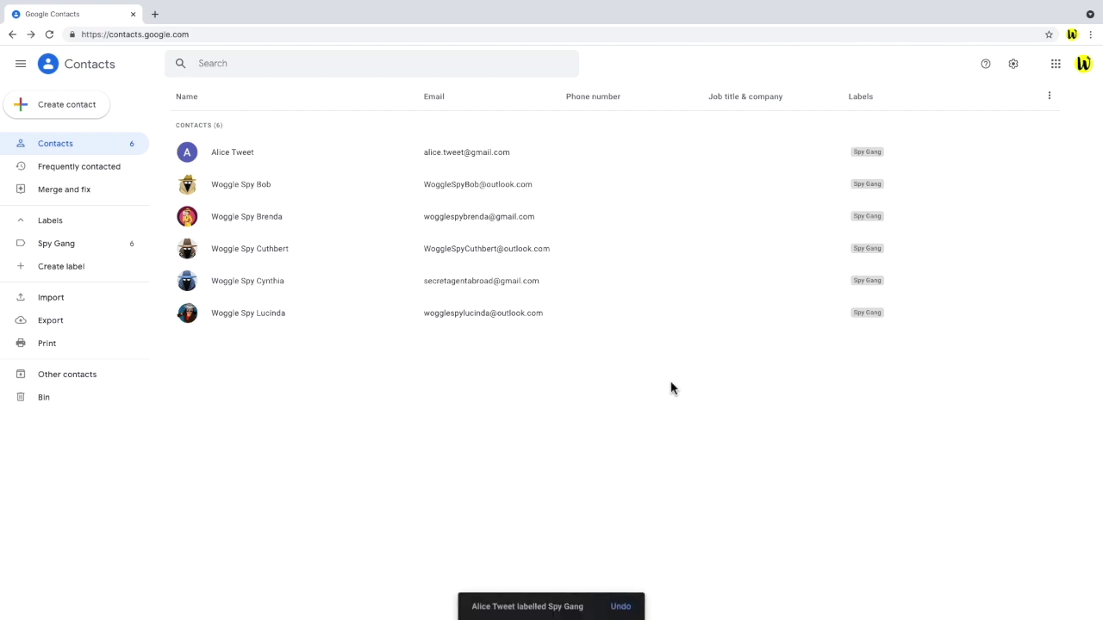
{"action": "left_click", "coordinate": [102, 250]}
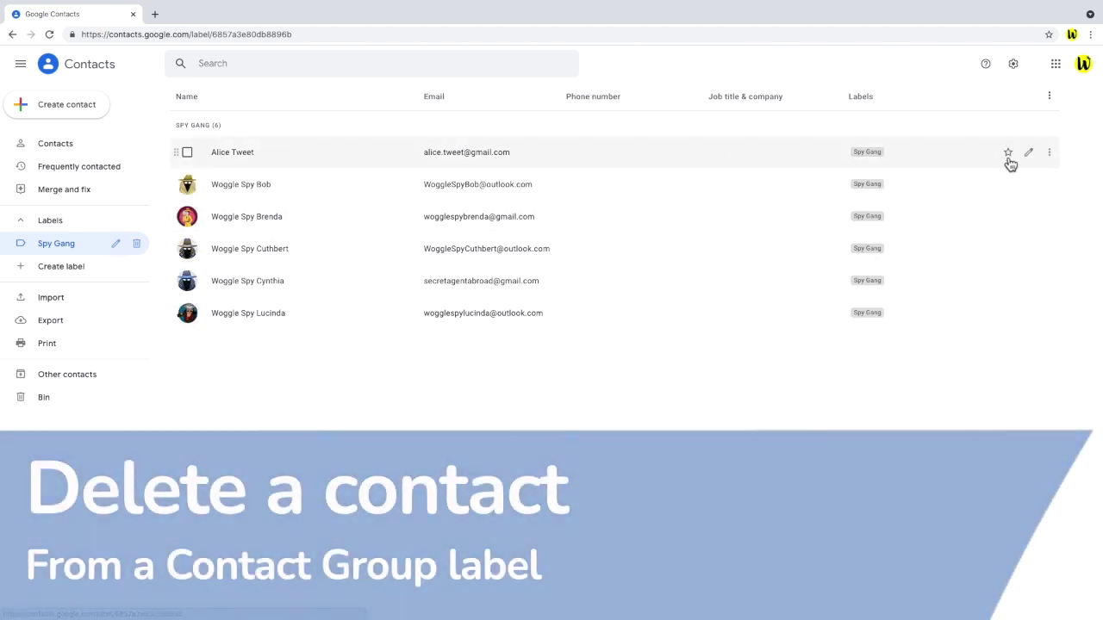
Untick Spy Gang in the newest contact's More actions menu to remove it from the label.
{"action": "left_click", "coordinate": [1049, 153]}
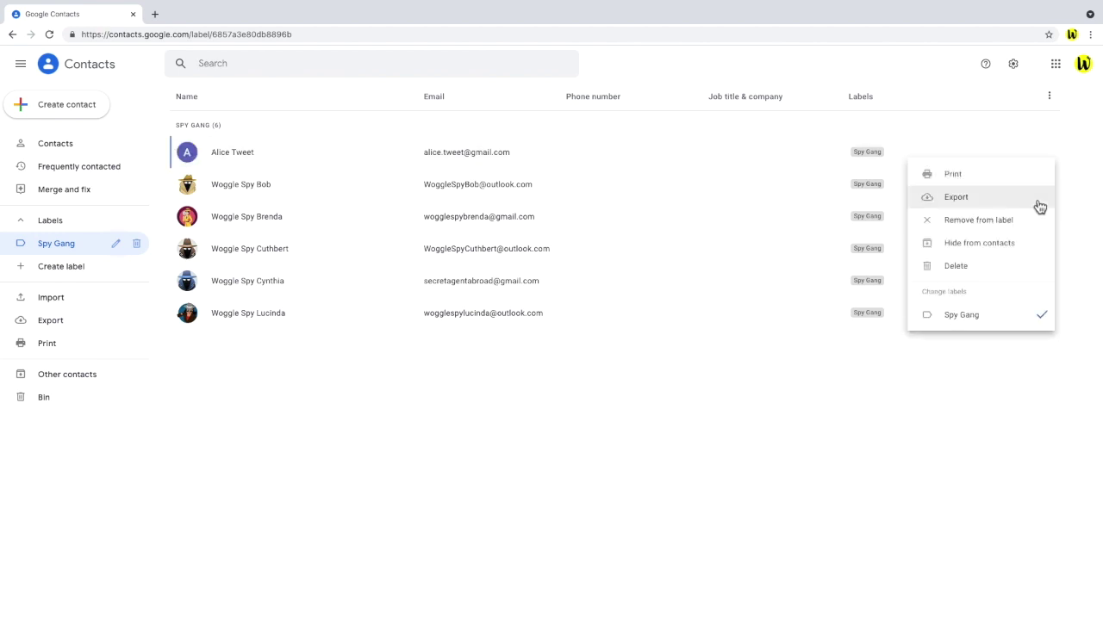
{"action": "left_click", "coordinate": [1021, 325]}
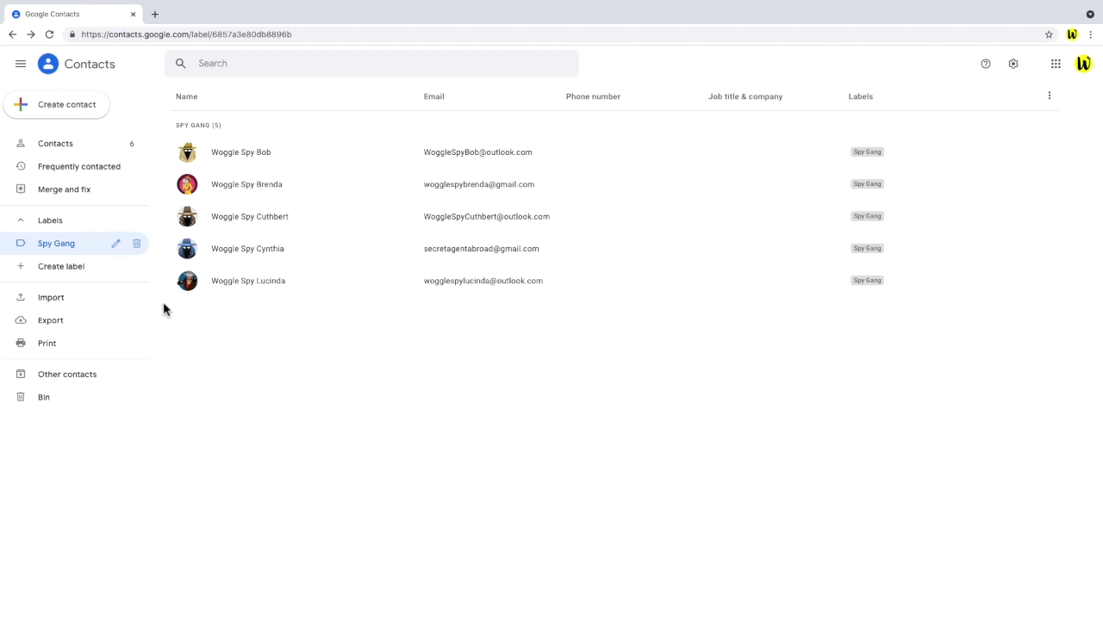
Rename the Spy Gang label to 'Spy Gang!!', save it, and bring up its deletion prompt.
{"action": "left_click", "coordinate": [116, 245]}
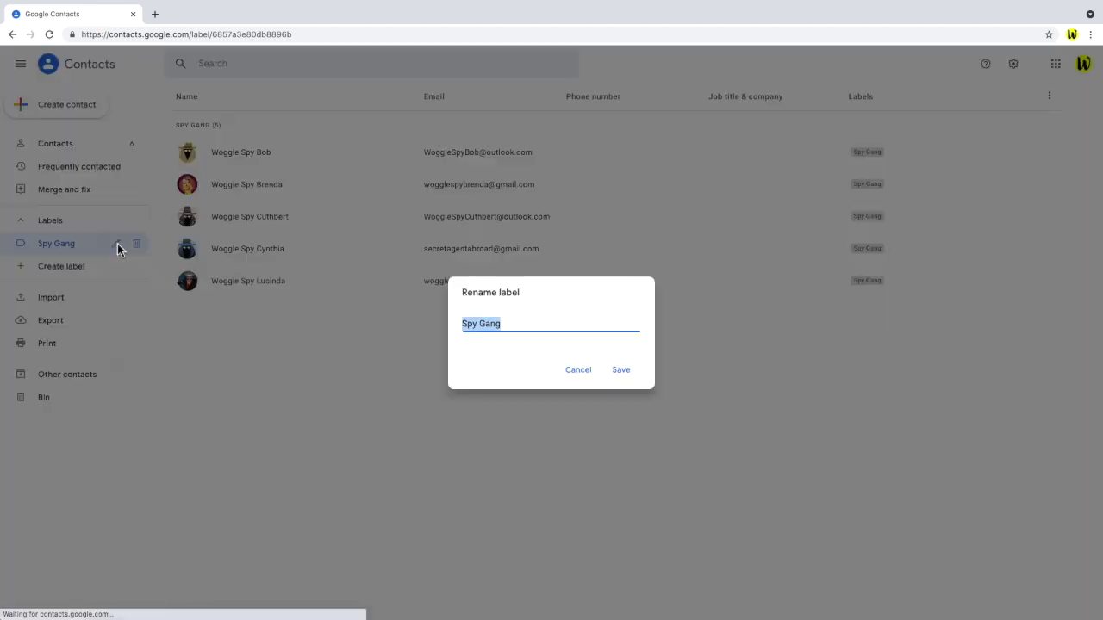
{"action": "left_click", "coordinate": [507, 325]}
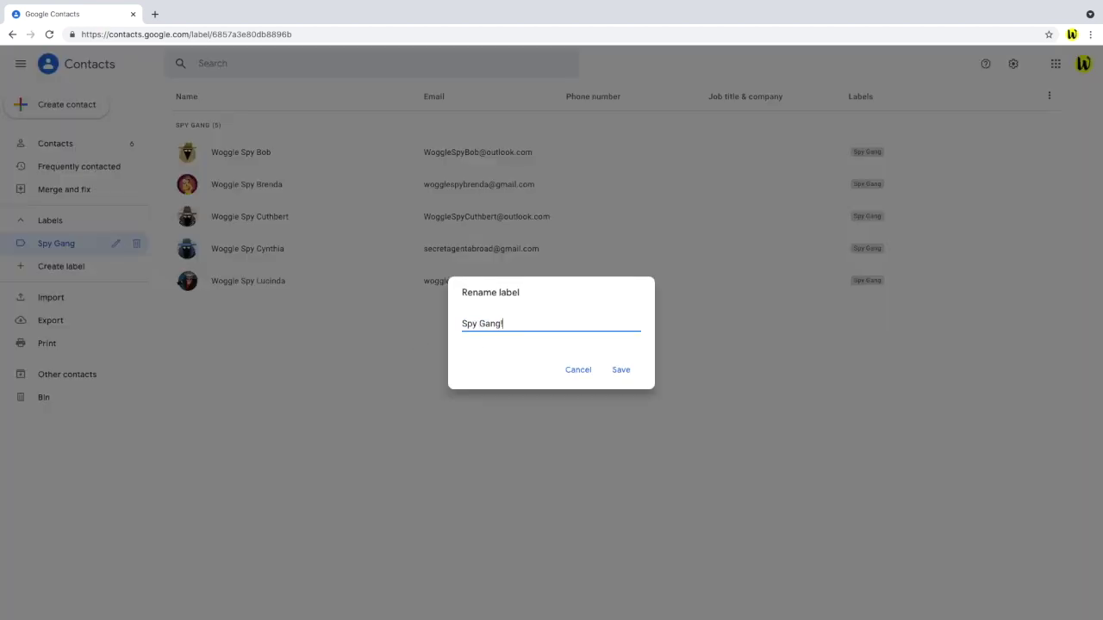
{"action": "type", "text": "!!"}
{"action": "left_click", "coordinate": [620, 369]}
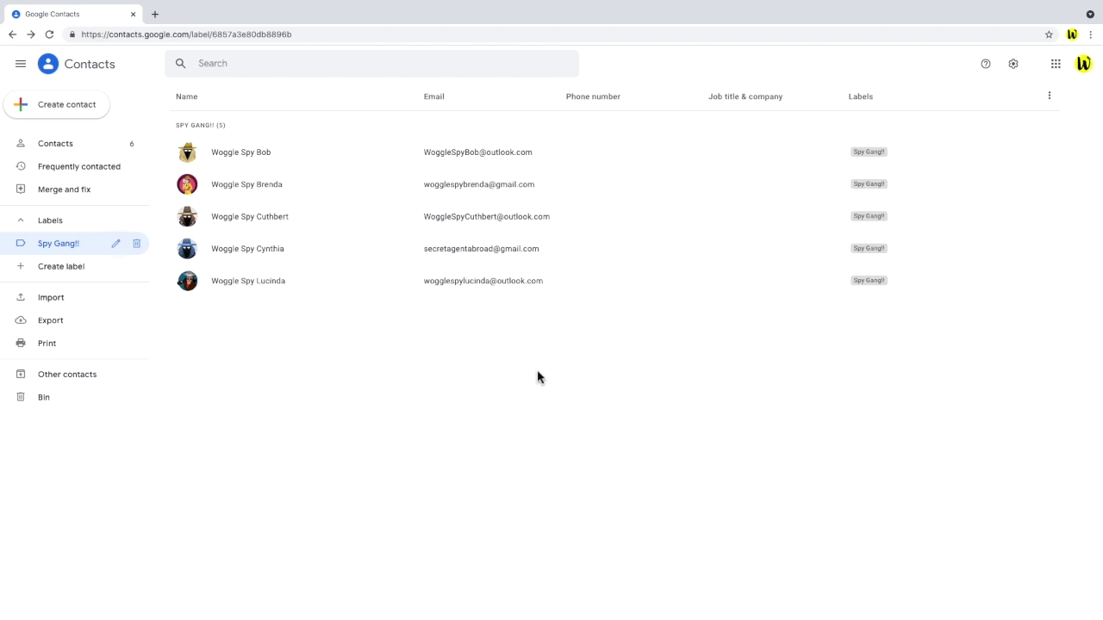
{"action": "left_click", "coordinate": [138, 245]}
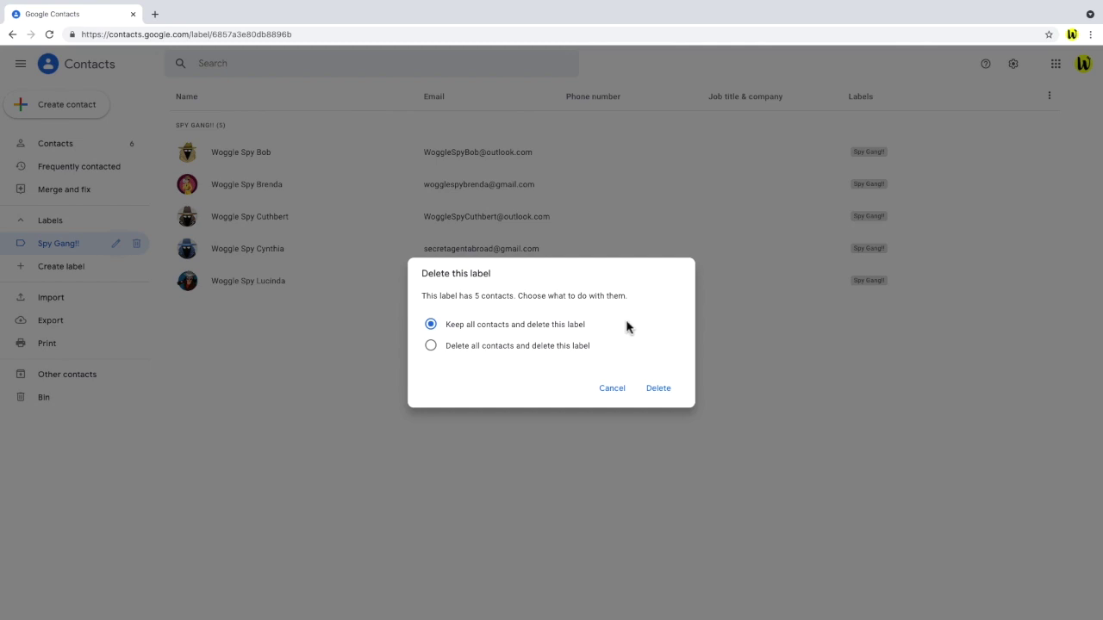
Choose to delete all five contacts along with the Spy Gang!! label.
{"action": "left_click", "coordinate": [581, 349]}
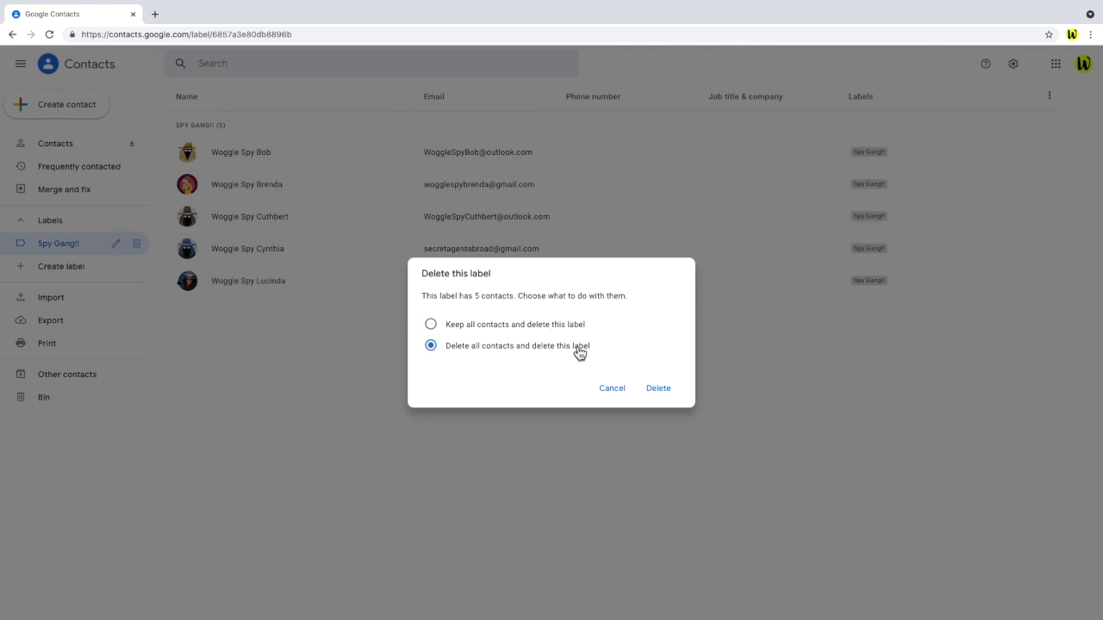